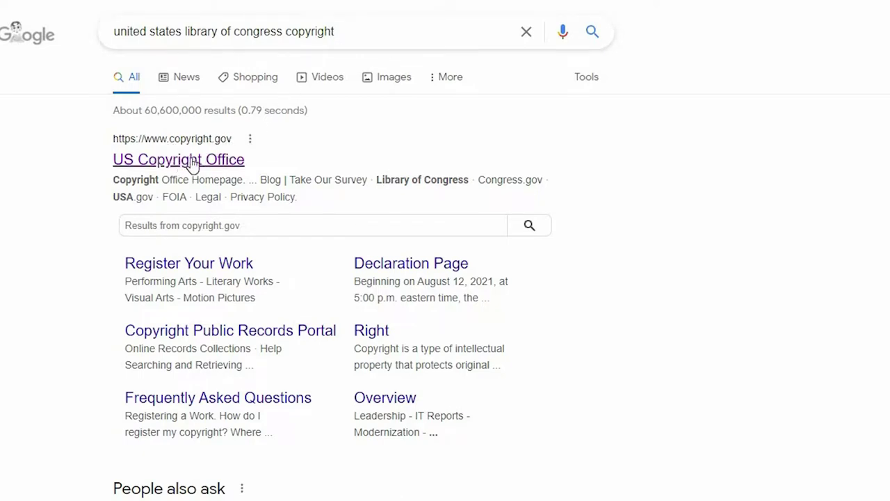
Open the U.S. Copyright Office homepage from the Google search results.
{"action": "left_click", "coordinate": [192, 162]}
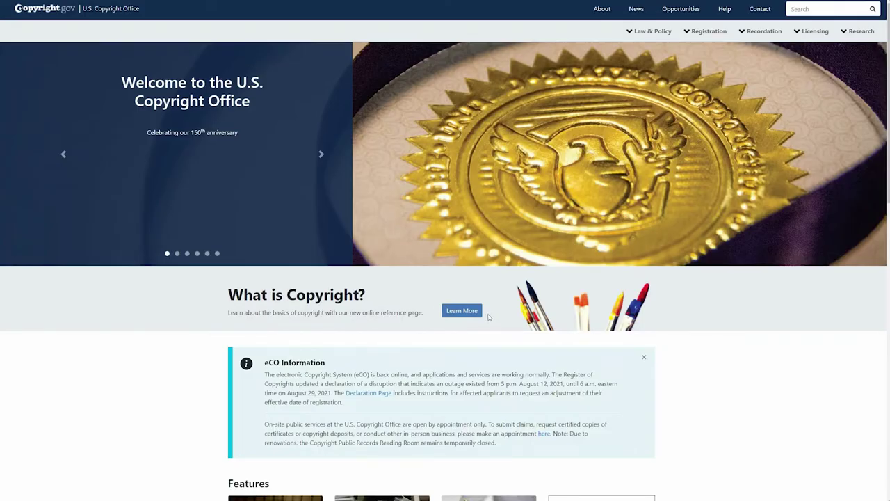
Go through Register Your Works to the Performing Arts page and begin a performing arts registration.
{"action": "scroll", "coordinate": [490, 317], "scroll_direction": "down", "scroll_amount": 5}
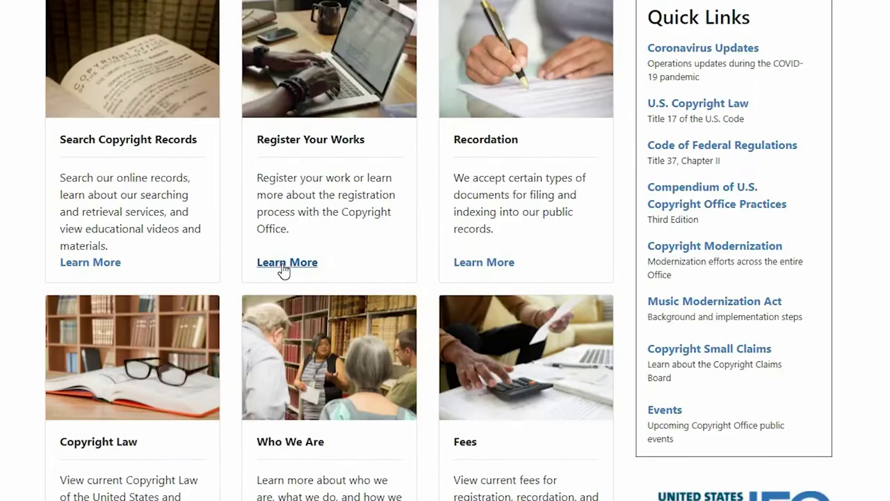
{"action": "left_click", "coordinate": [286, 263]}
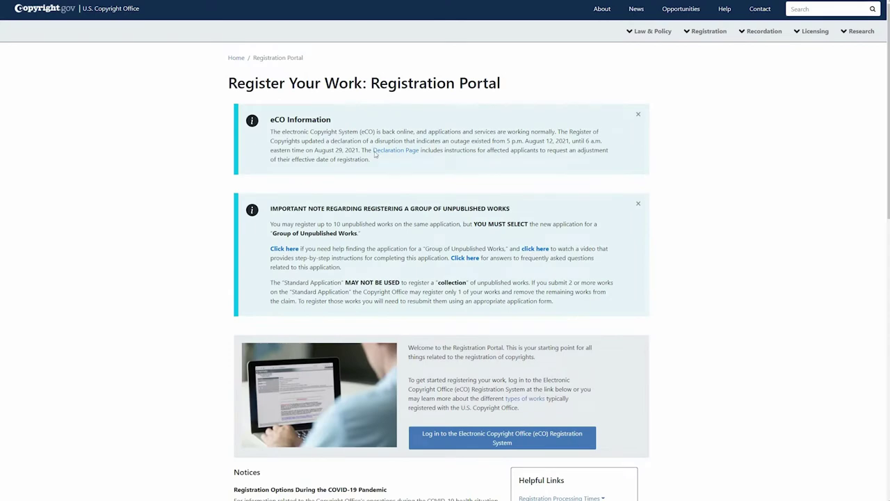
{"action": "scroll", "coordinate": [383, 200], "scroll_direction": "down", "scroll_amount": 3}
{"action": "scroll", "coordinate": [390, 207], "scroll_direction": "down", "scroll_amount": 10}
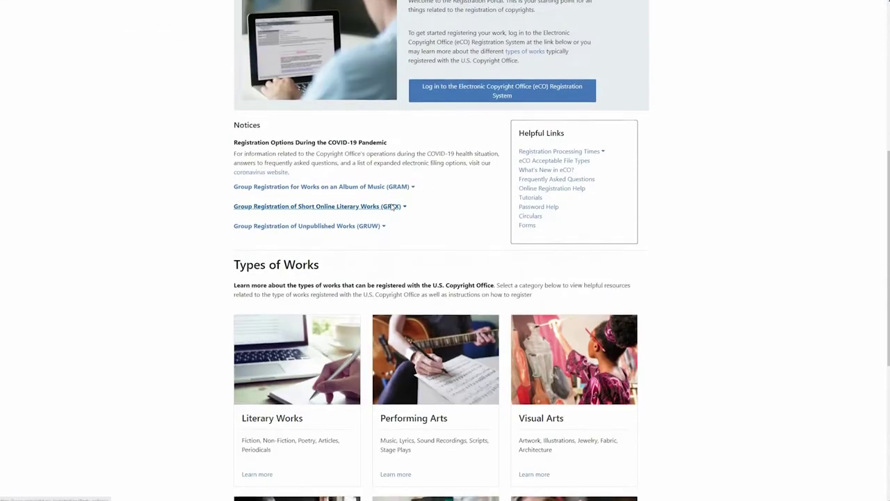
{"action": "scroll", "coordinate": [391, 249], "scroll_direction": "down", "scroll_amount": 1}
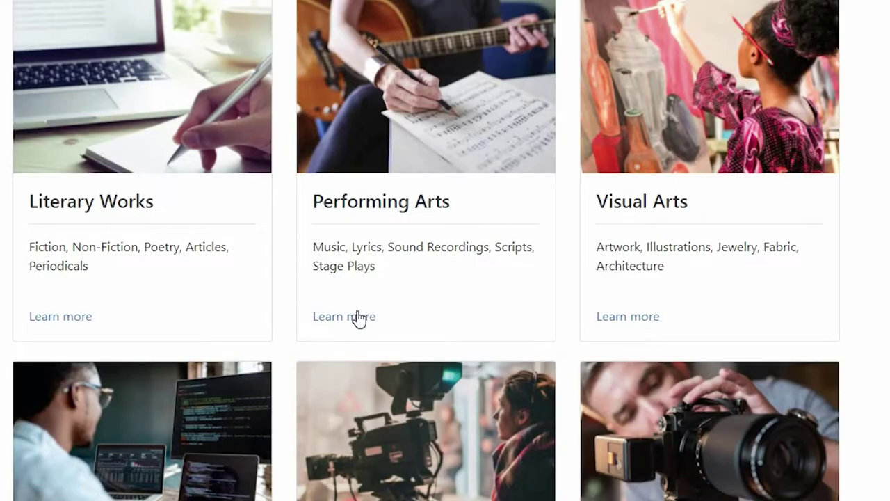
{"action": "left_click", "coordinate": [360, 318]}
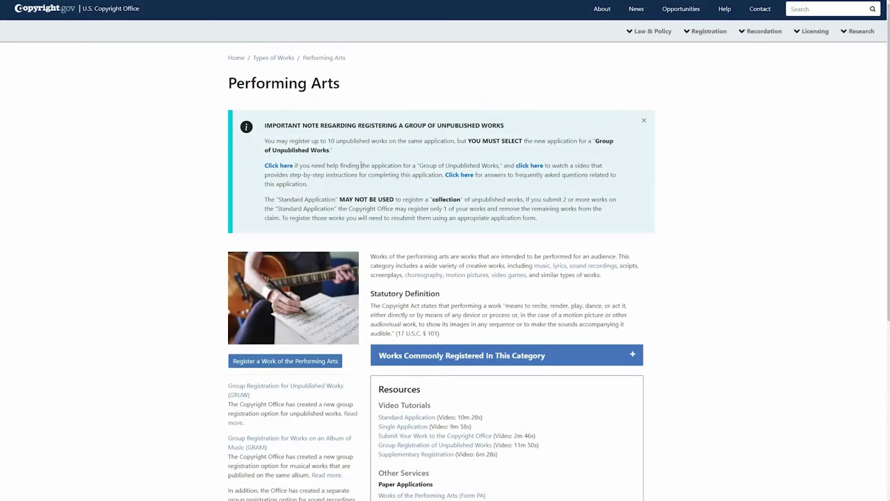
{"action": "scroll", "coordinate": [368, 252], "scroll_direction": "down", "scroll_amount": 1}
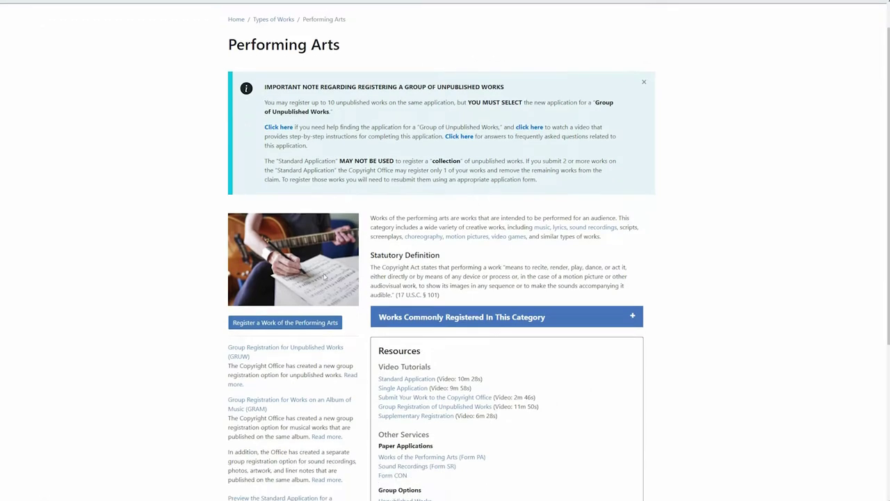
{"action": "left_click", "coordinate": [312, 287]}
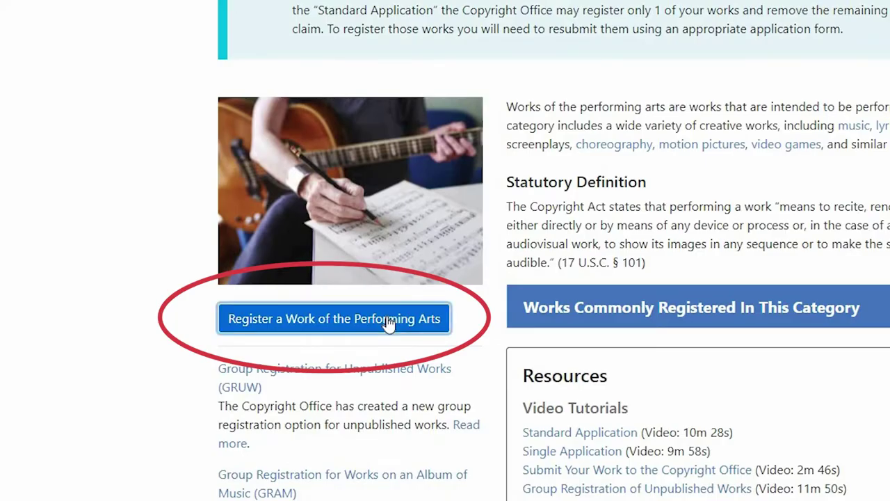
Log in to eCO with the saved user ID and the account password.
{"action": "left_click", "coordinate": [387, 318]}
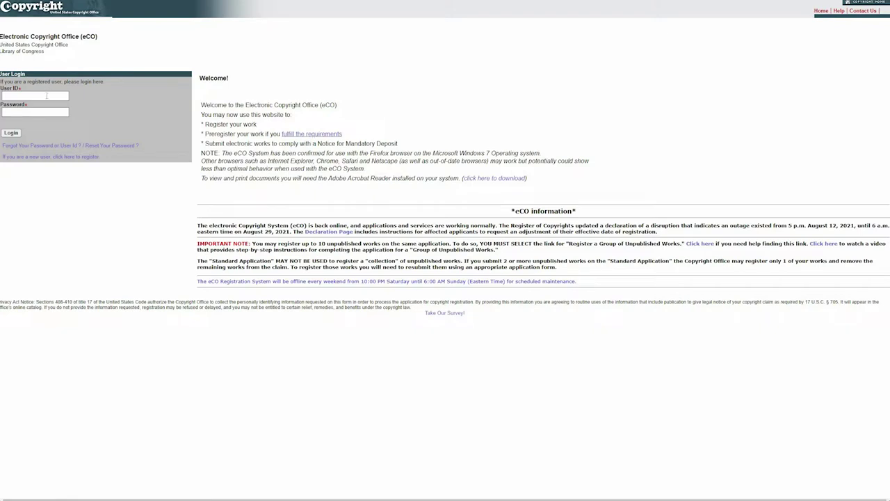
{"action": "left_click", "coordinate": [47, 95]}
{"action": "left_click", "coordinate": [43, 112]}
{"action": "left_click", "coordinate": [43, 112]}
{"action": "key", "text": "Caps_Lock"}
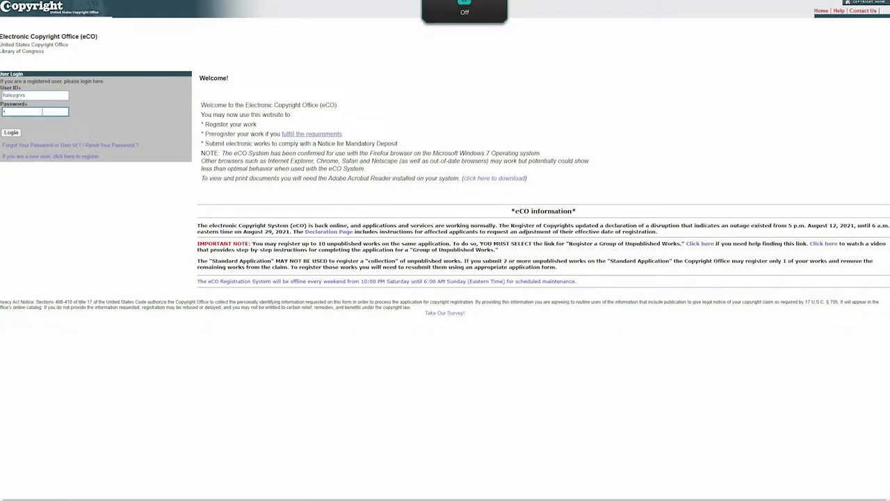
{"action": "key", "text": "Caps_Lock"}
{"action": "left_click", "coordinate": [11, 132]}
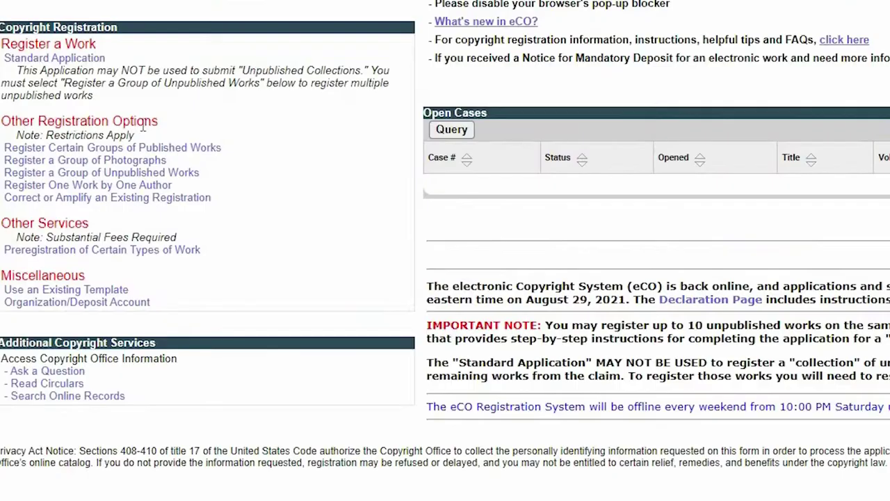
Open Register a Group of Unpublished Works, review the 10-work eligibility rule, and start registration.
{"action": "left_click_drag", "start_coordinate": [0, 143], "coordinate": [73, 144]}
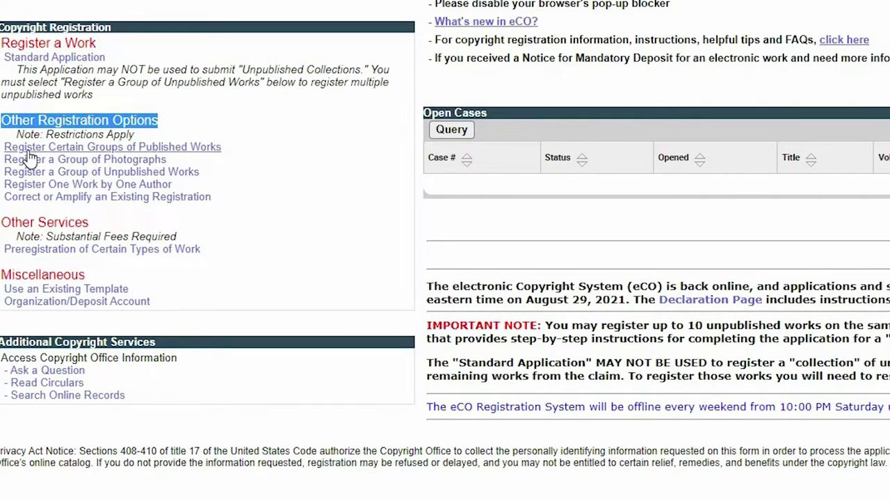
{"action": "left_click", "coordinate": [76, 172]}
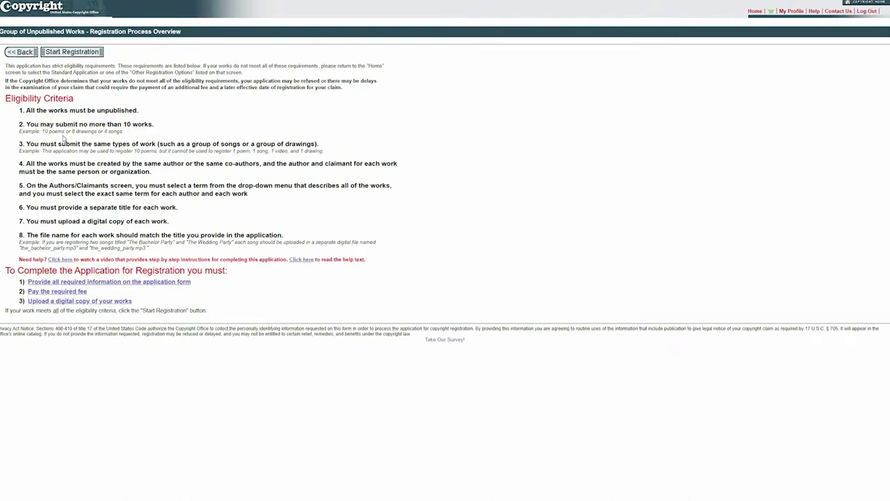
{"action": "left_click_drag", "start_coordinate": [27, 123], "coordinate": [155, 124]}
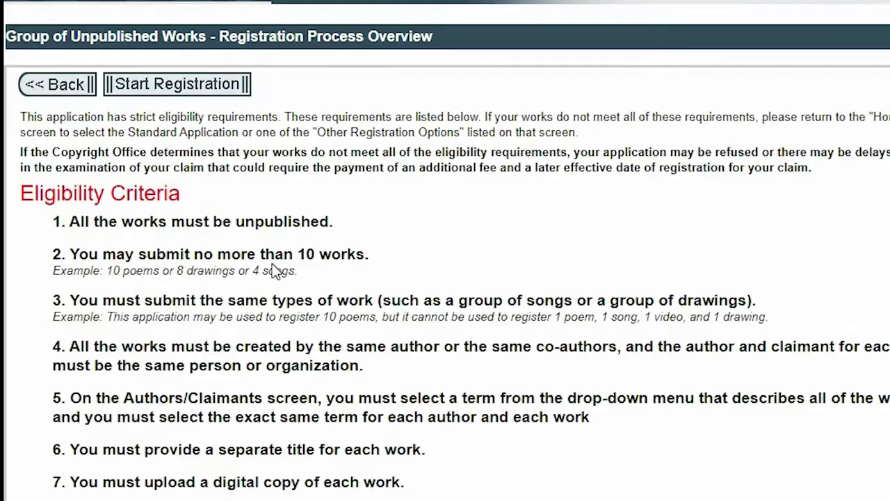
{"action": "left_click_drag", "start_coordinate": [351, 276], "coordinate": [226, 270]}
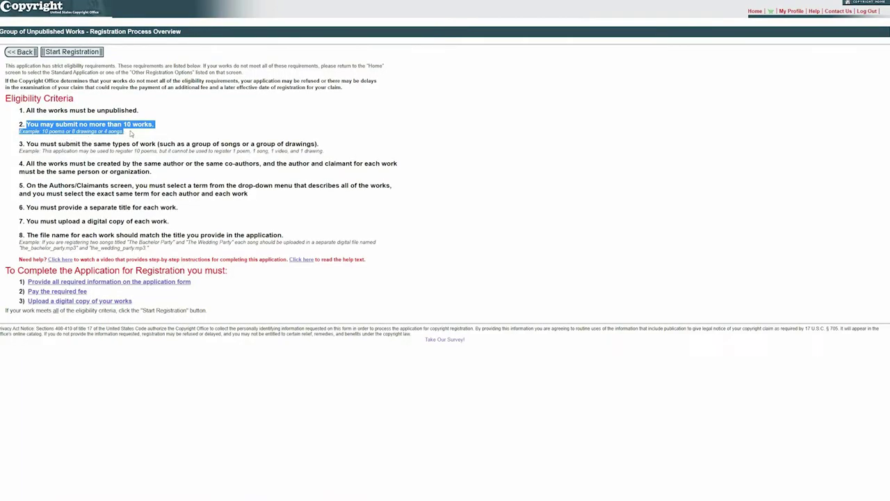
{"action": "left_click", "coordinate": [130, 133]}
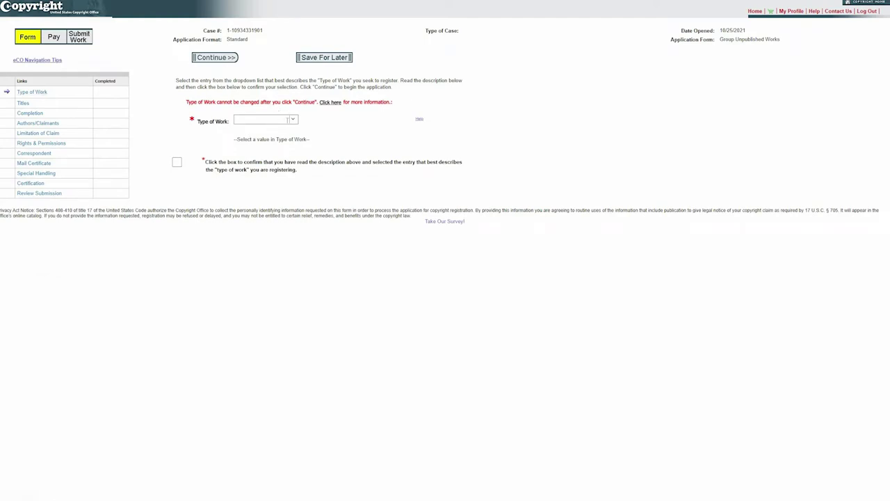
Set the type of work to Sound Recording, tick the confirmation, and continue to Titles.
{"action": "left_click", "coordinate": [281, 119]}
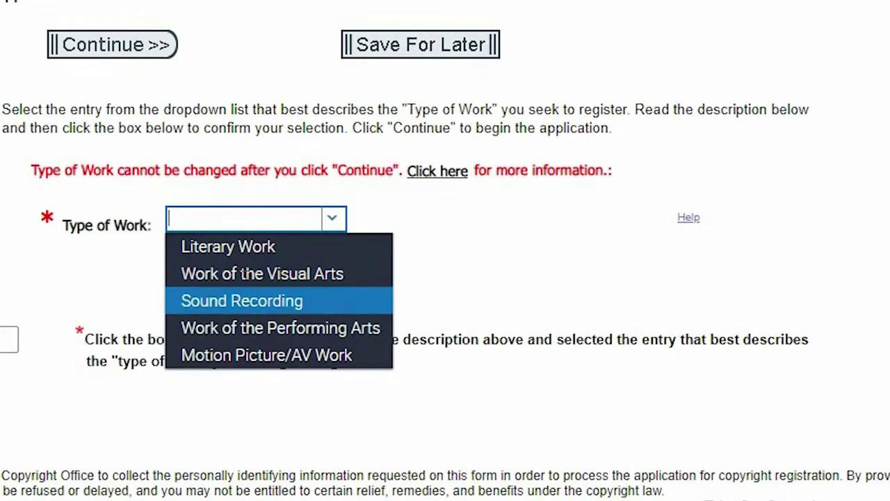
{"action": "left_click", "coordinate": [322, 299]}
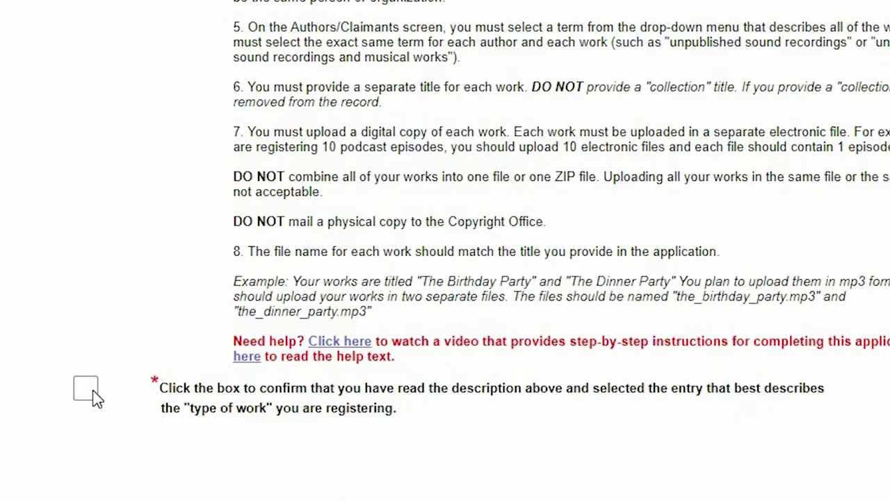
{"action": "left_click", "coordinate": [86, 388]}
{"action": "scroll", "coordinate": [323, 127], "scroll_direction": "up", "scroll_amount": 1}
{"action": "left_click", "coordinate": [221, 57]}
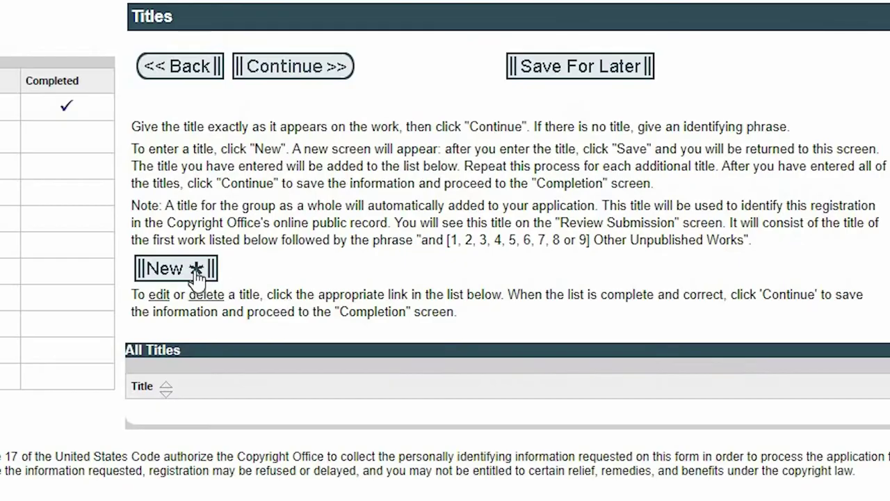
Save two new title entries, 'Roses on the Moon' and 'Sticks and Stones', then continue.
{"action": "left_click", "coordinate": [198, 271]}
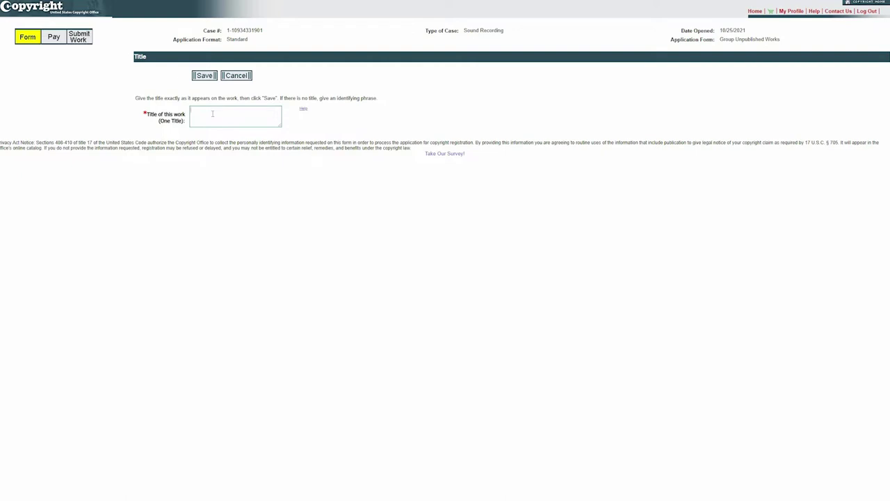
{"action": "type", "text": "Roses on"}
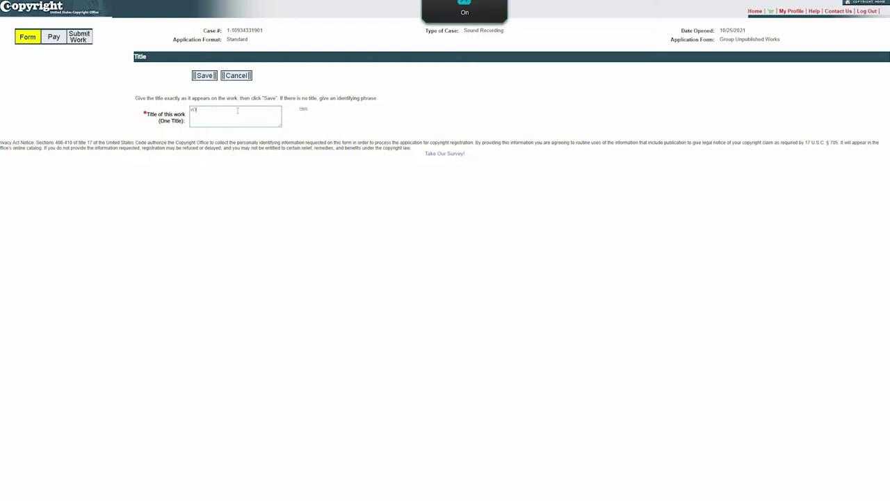
{"action": "type", "text": " the Mi"}
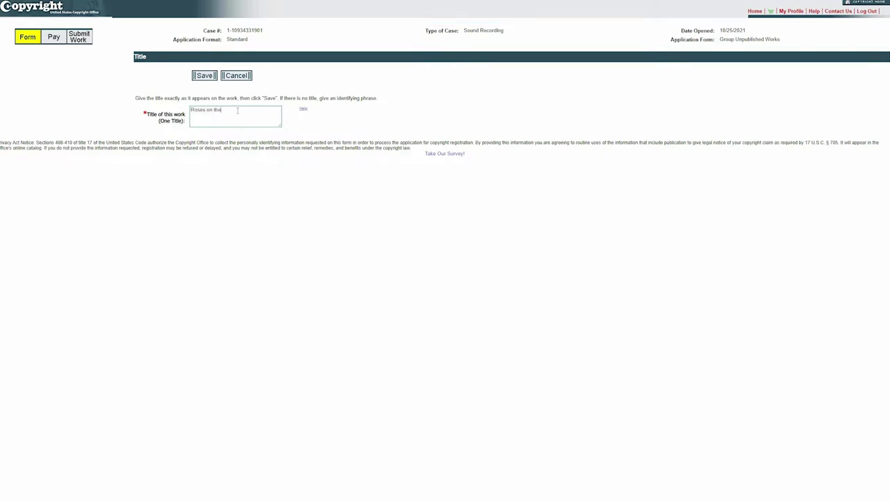
{"action": "left_click", "coordinate": [204, 75]}
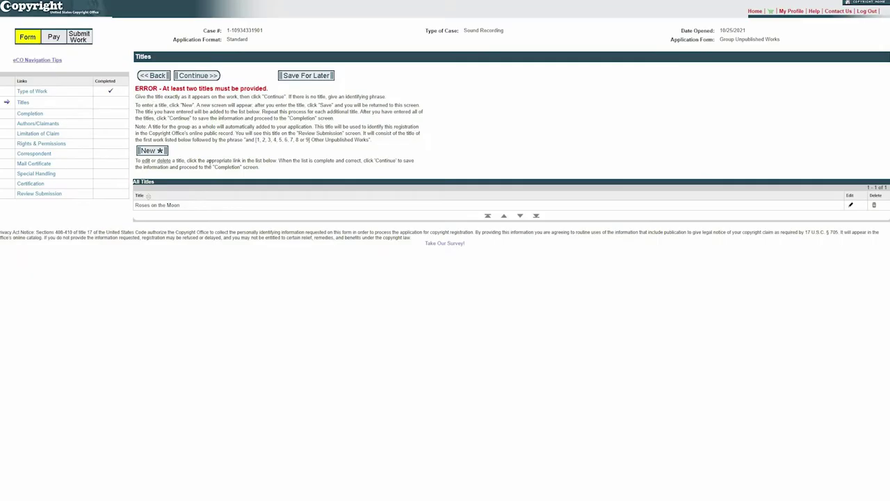
{"action": "left_click", "coordinate": [158, 150]}
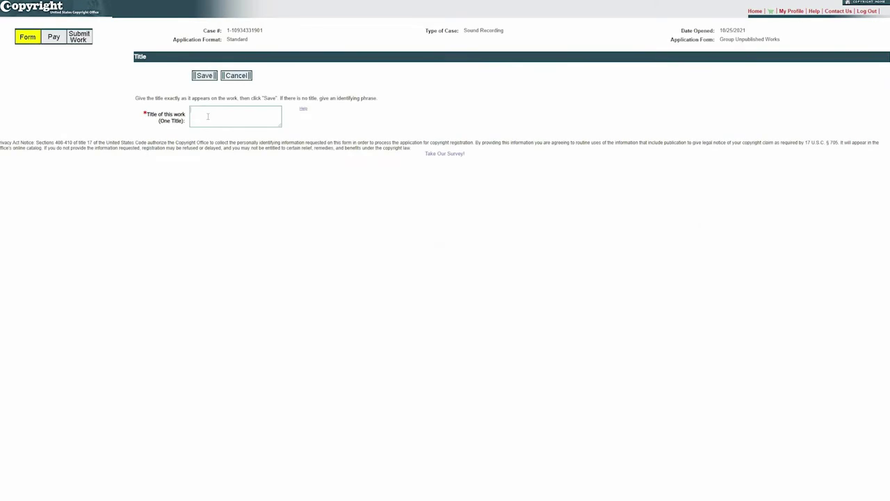
{"action": "key", "text": "Caps_Lock"}
{"action": "type", "text": "Sticks and Stones"}
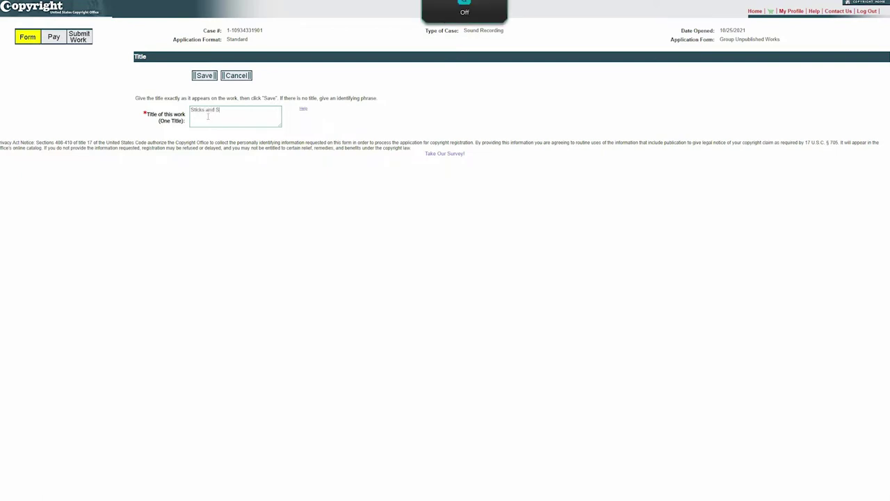
{"action": "left_click", "coordinate": [204, 75]}
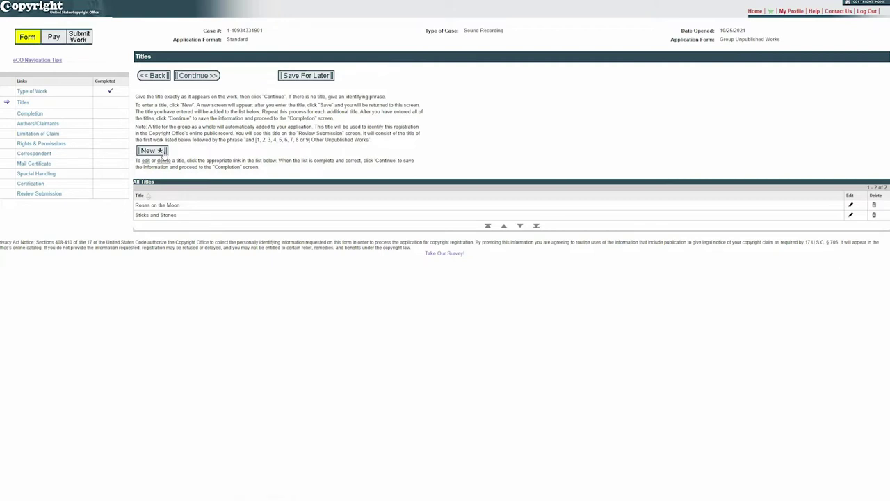
{"action": "left_click", "coordinate": [246, 166]}
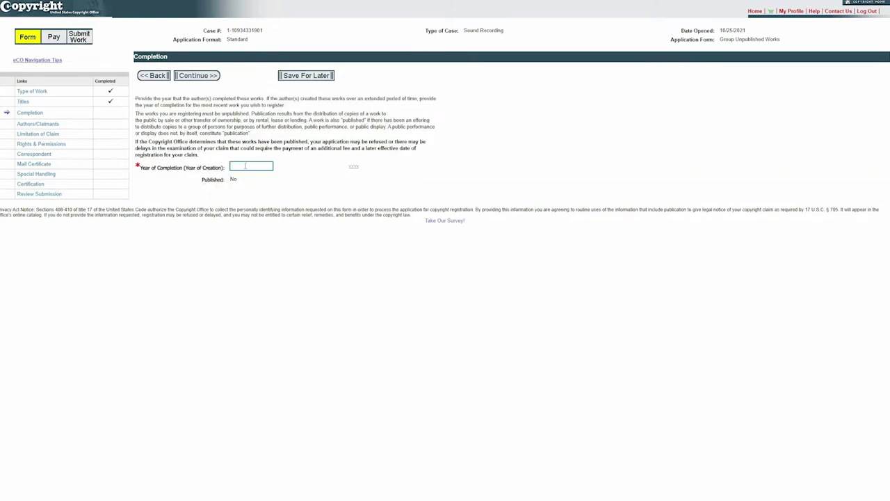
Enter 2021 as the completion year and review the permissions instructions.
{"action": "type", "text": "2021"}
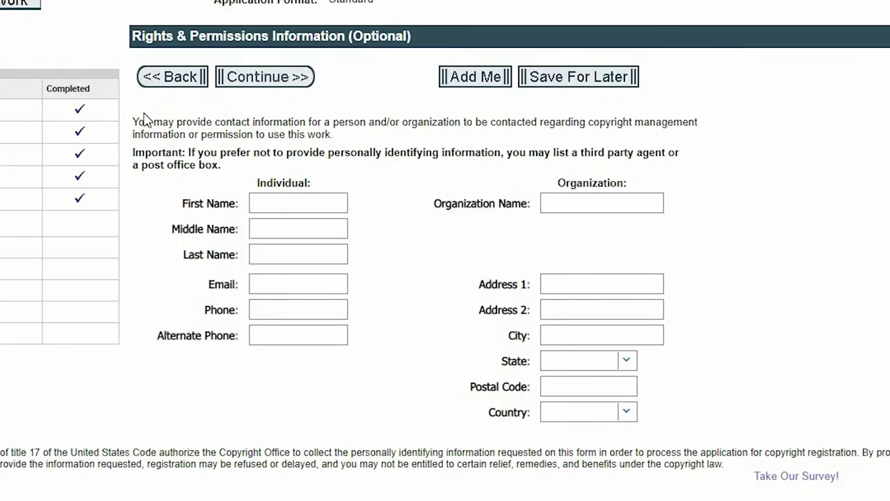
{"action": "left_click_drag", "start_coordinate": [132, 123], "coordinate": [336, 136]}
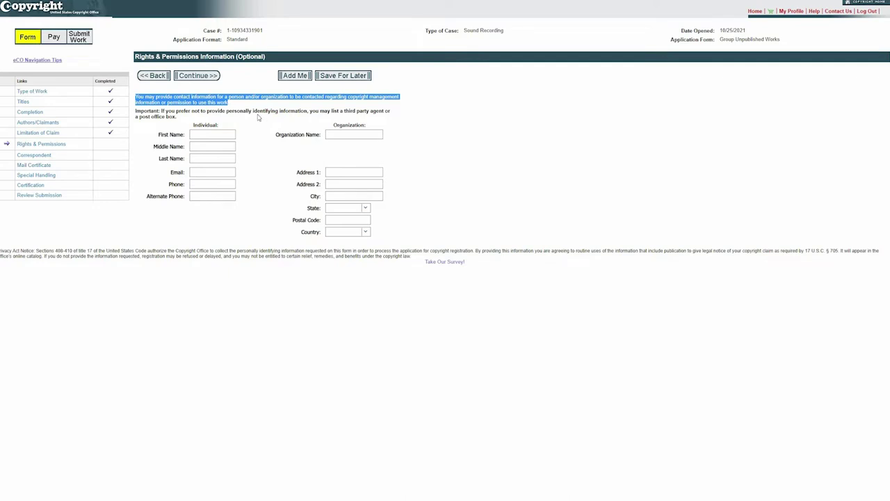
{"action": "left_click", "coordinate": [219, 133]}
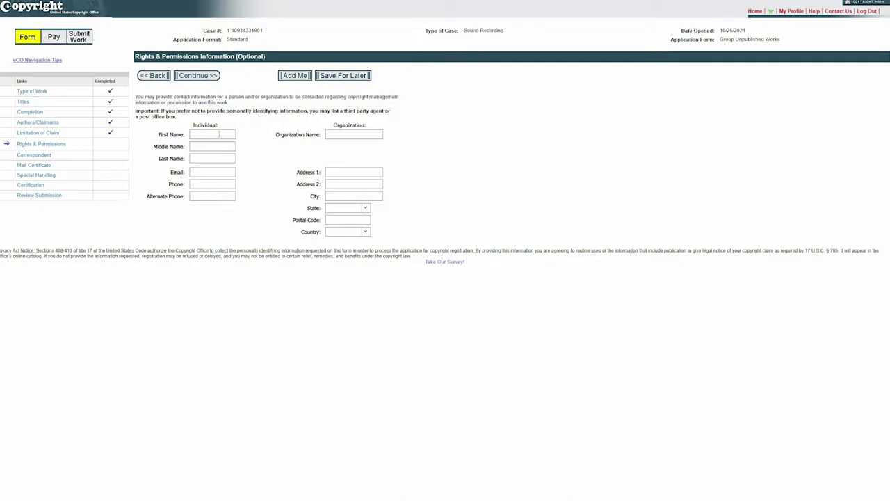
Start the rights contact's First Name, clear the autofill suggestions, and continue to correspondent details.
{"action": "left_click", "coordinate": [218, 135]}
{"action": "left_click", "coordinate": [221, 144]}
{"action": "left_click", "coordinate": [195, 76]}
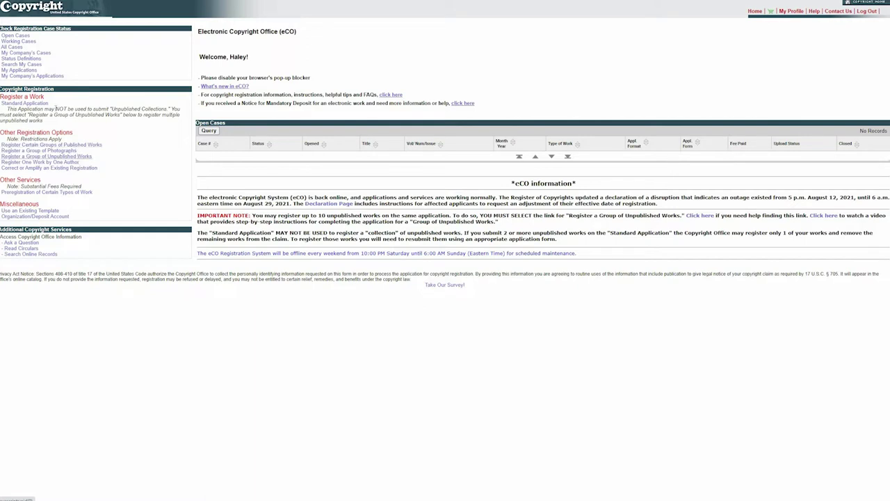
Begin a new Standard Application and start its registration form.
{"action": "left_click", "coordinate": [40, 107]}
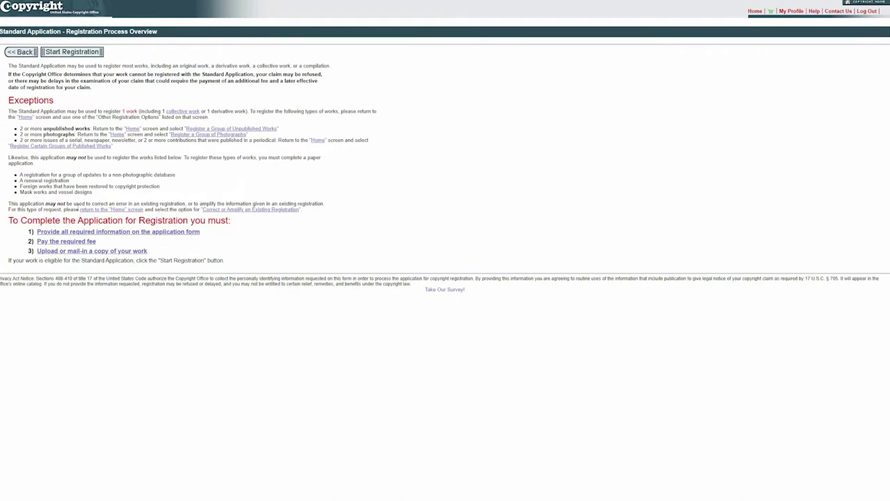
{"action": "left_click", "coordinate": [73, 53]}
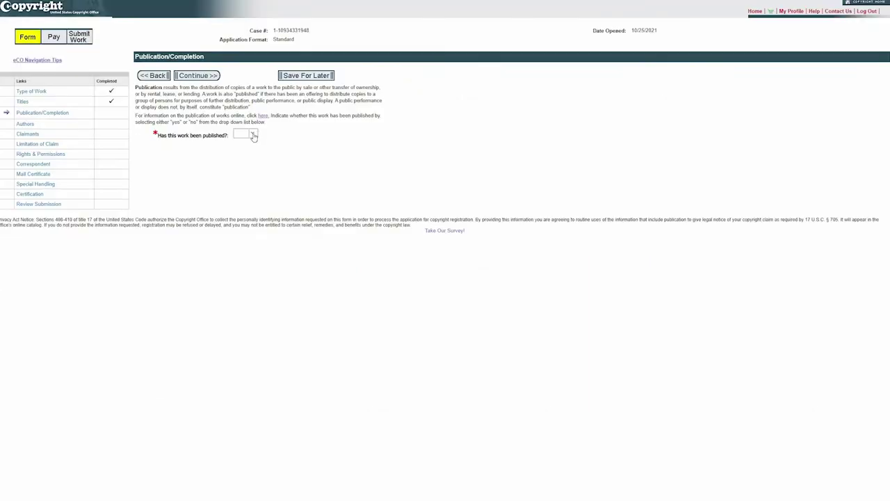
Answer No to 'Has this work been published?' and enter the rights contact's first name.
{"action": "left_click", "coordinate": [254, 136]}
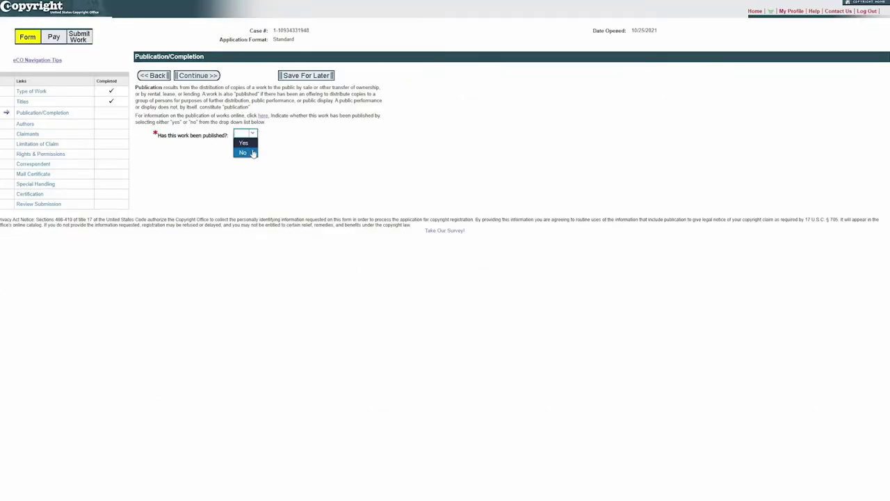
{"action": "left_click", "coordinate": [251, 153]}
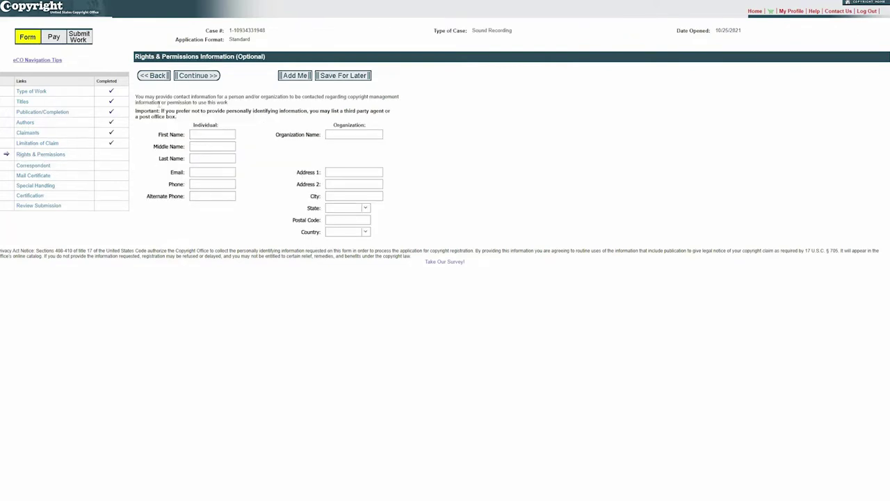
{"action": "left_click", "coordinate": [208, 134]}
{"action": "type", "text": "Haley"}
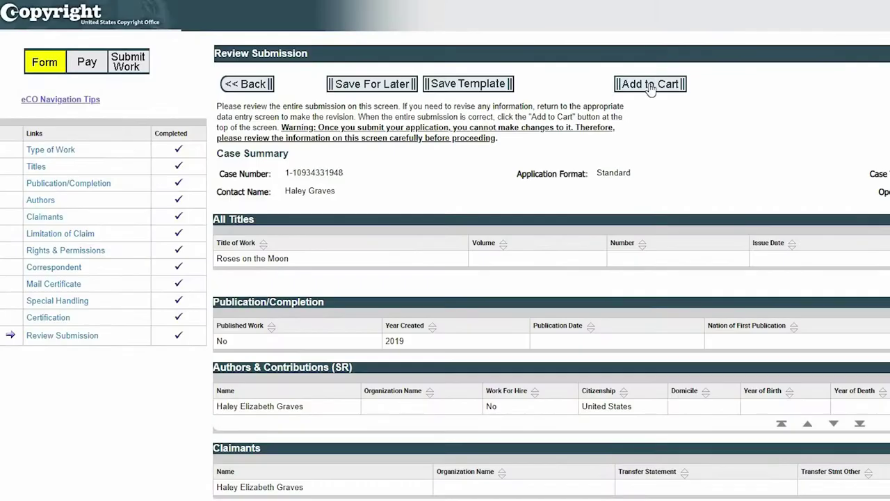
Add the Roses on the Moon case to the cart, check out, and choose credit card or bank payment.
{"action": "left_click", "coordinate": [647, 84]}
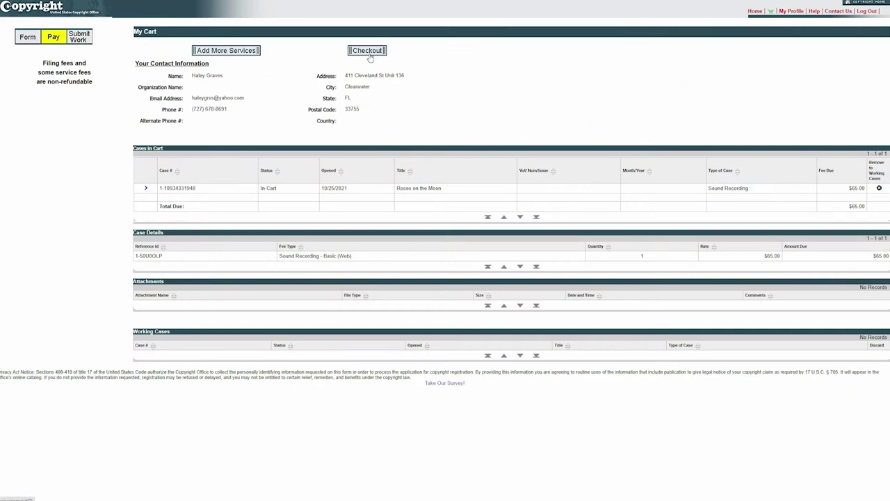
{"action": "left_click", "coordinate": [368, 50]}
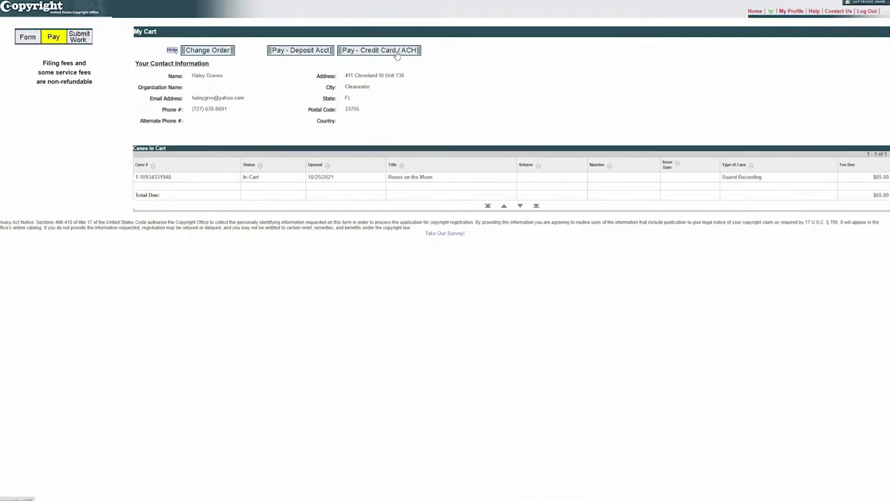
{"action": "left_click", "coordinate": [396, 53]}
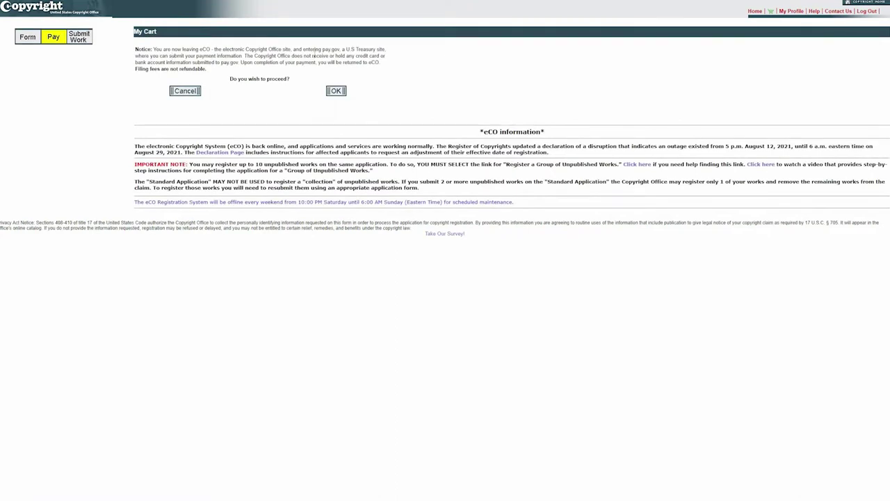
Accept the pay.gov notice and pay the $65.00 Sound Recording fee by credit card.
{"action": "left_click", "coordinate": [336, 92]}
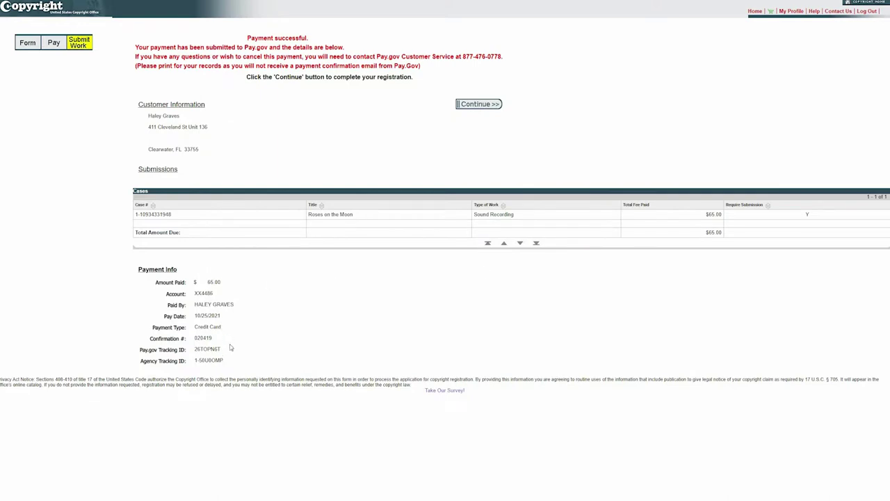
Continue from the Payment successful confirmation to the Submit Your Work(s) page.
{"action": "left_click", "coordinate": [489, 105]}
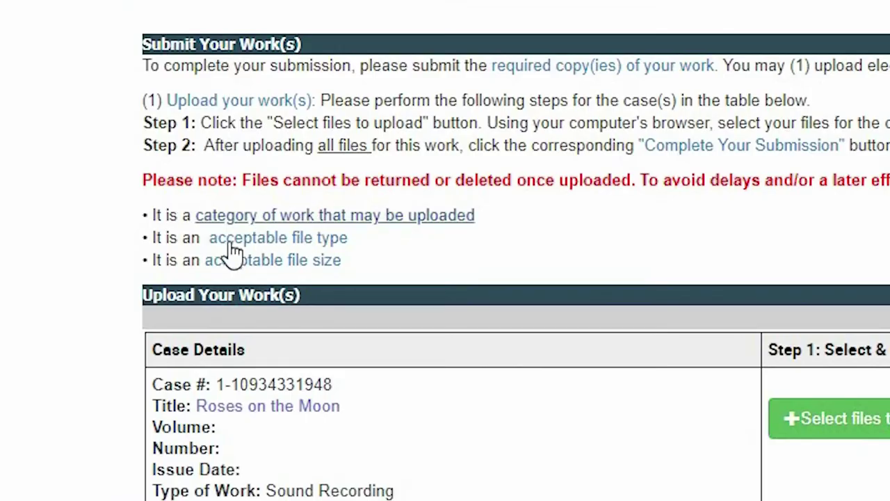
{"action": "left_click", "coordinate": [278, 242]}
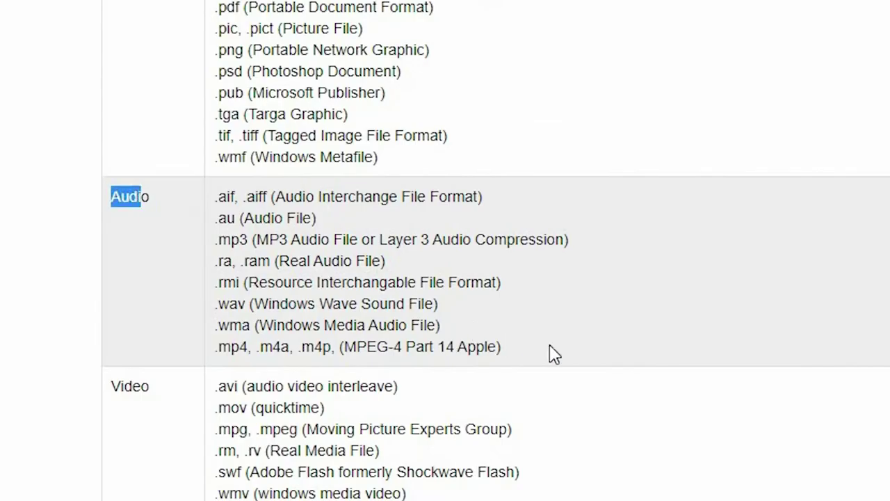
{"action": "triple_click", "coordinate": [318, 368]}
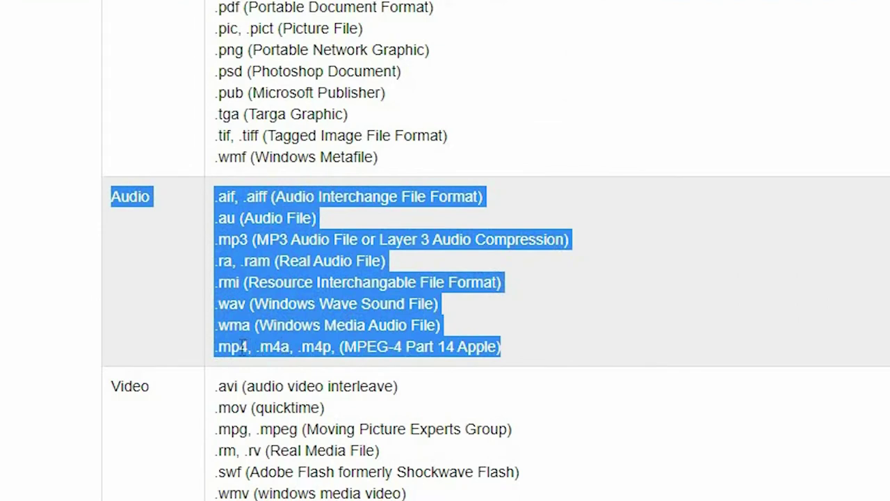
{"action": "left_click", "coordinate": [241, 345]}
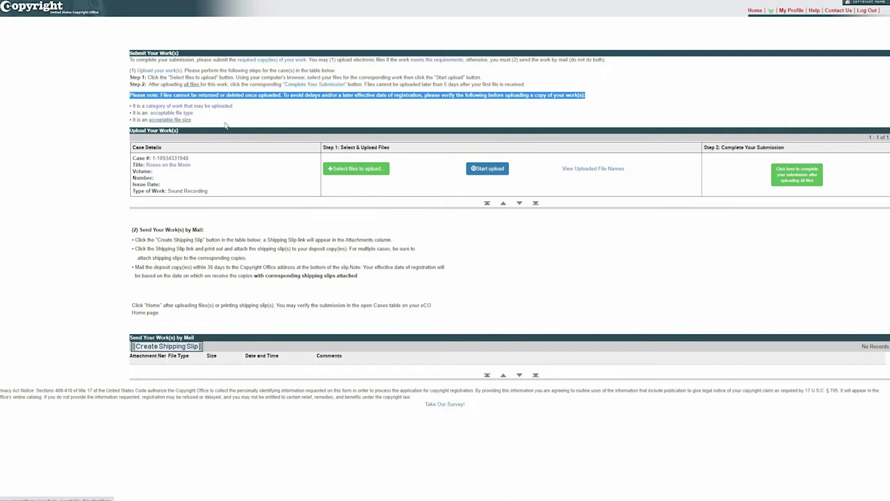
Attach the Roses on the Moon mp3 audio file for upload.
{"action": "left_click", "coordinate": [160, 169]}
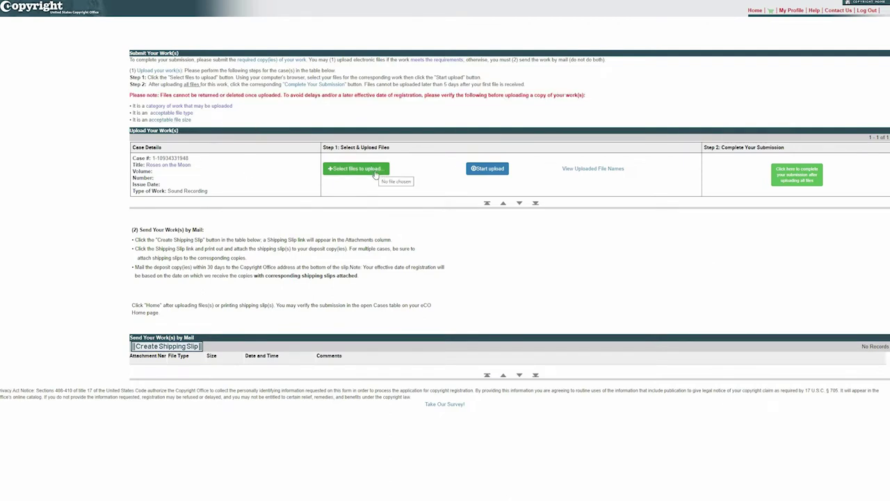
{"action": "left_click", "coordinate": [376, 173]}
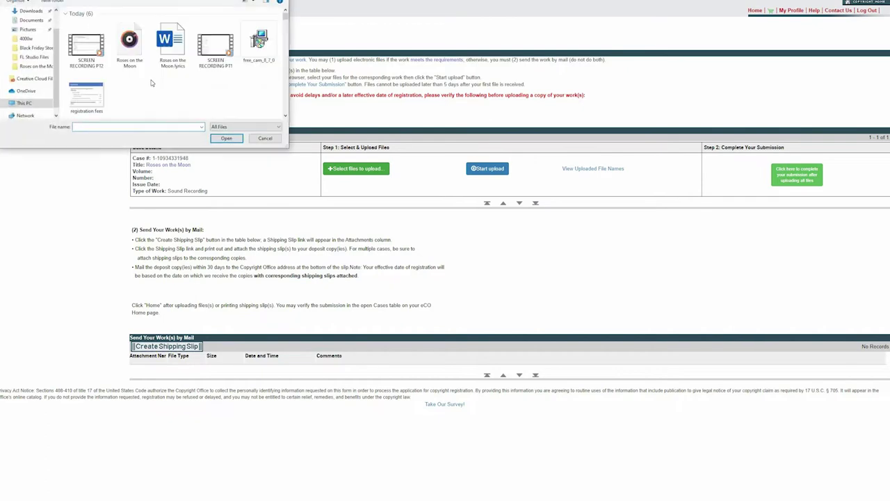
{"action": "left_click", "coordinate": [129, 44]}
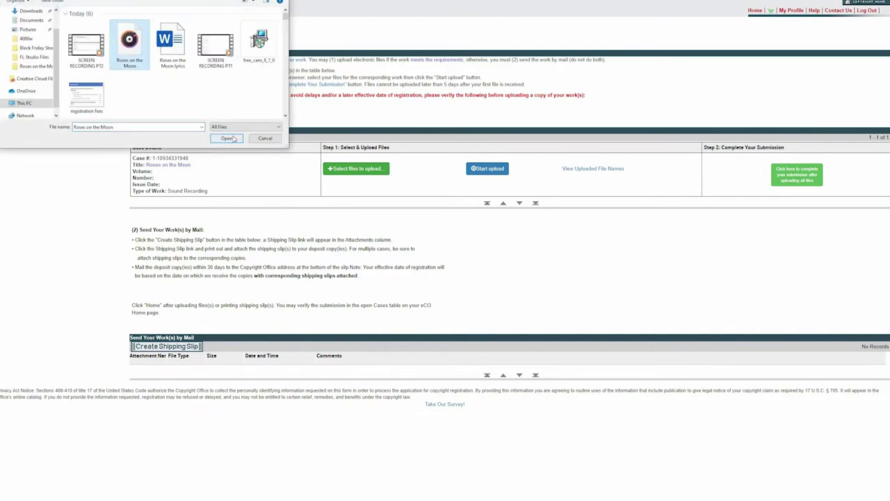
{"action": "left_click", "coordinate": [229, 138]}
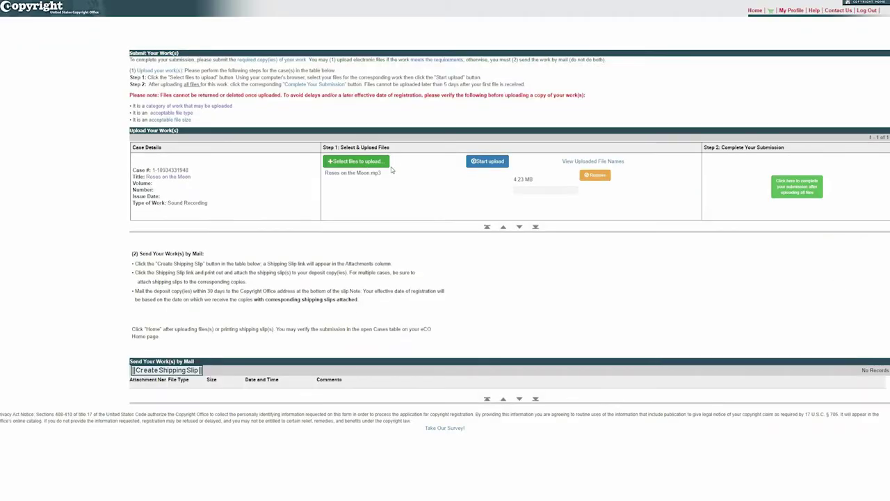
Attach the Roses on the Moon lyrics .docx and upload both files.
{"action": "left_click", "coordinate": [369, 163]}
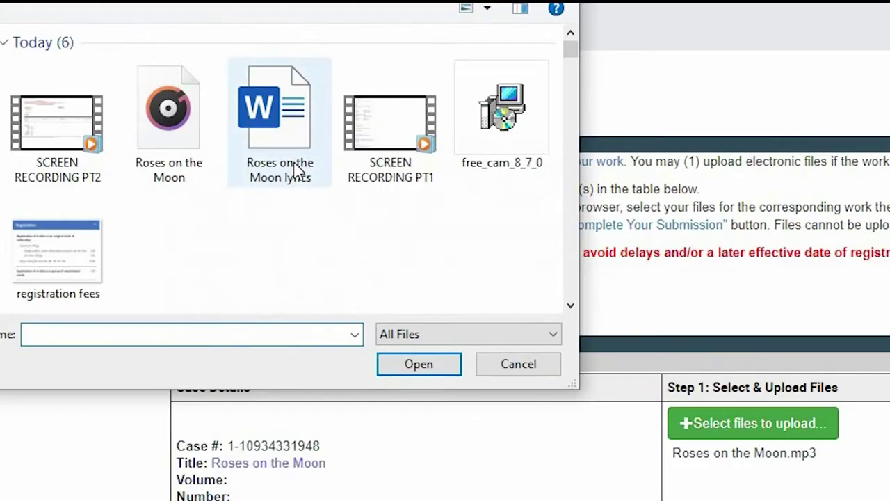
{"action": "left_click", "coordinate": [178, 61]}
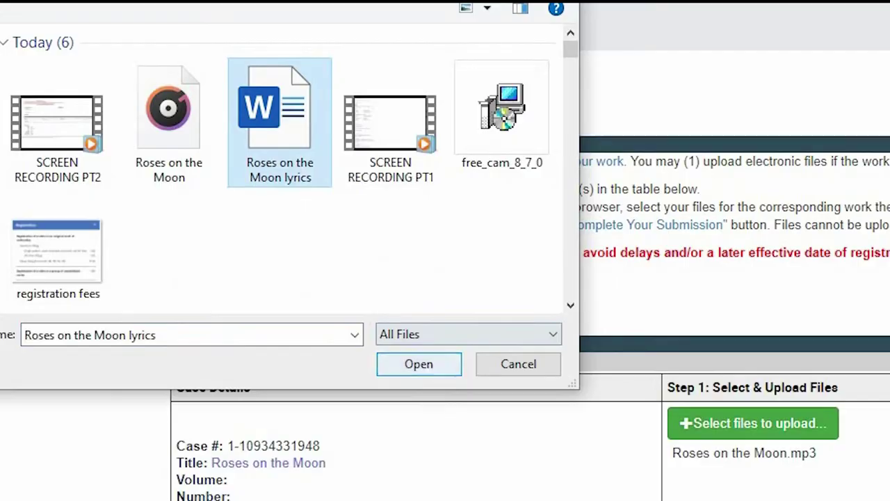
{"action": "key", "text": "Return"}
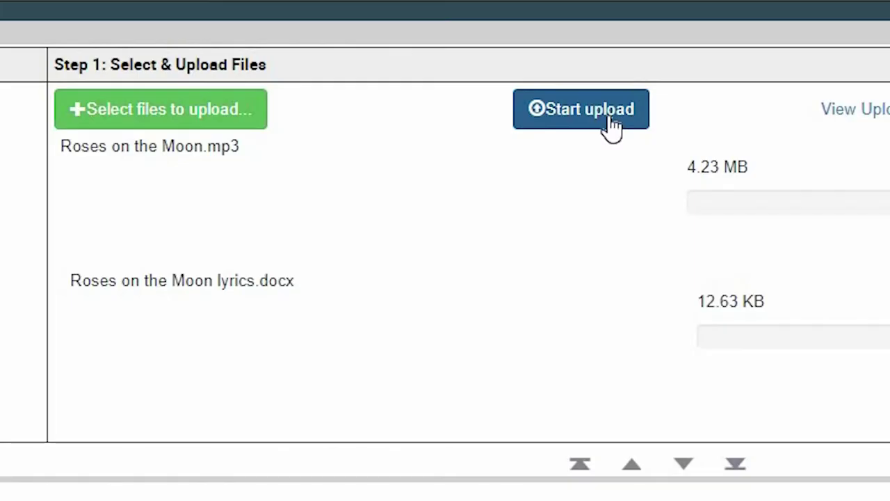
{"action": "left_click", "coordinate": [497, 163]}
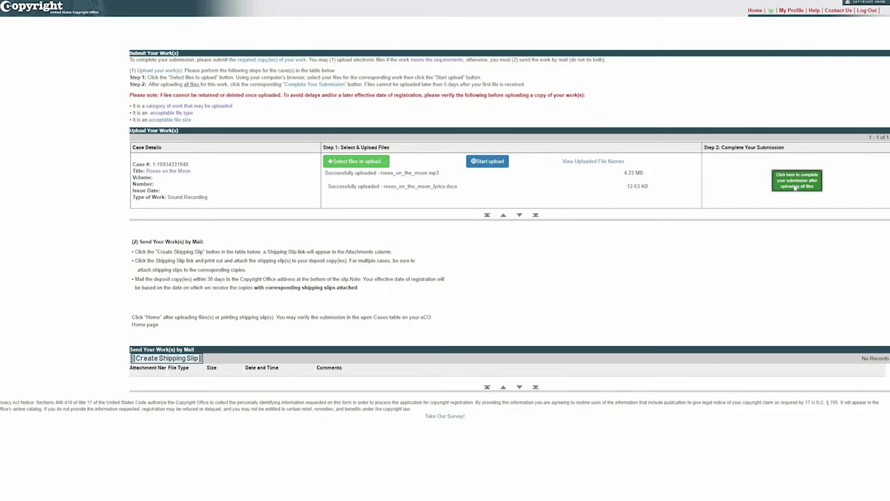
Mark the uploads complete and review the claim submission completed message.
{"action": "left_click", "coordinate": [649, 259]}
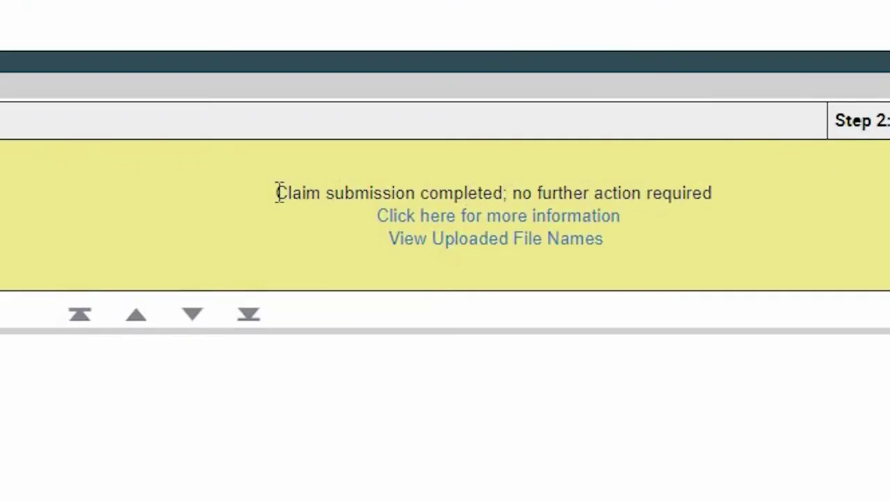
{"action": "left_click_drag", "start_coordinate": [275, 193], "coordinate": [647, 500]}
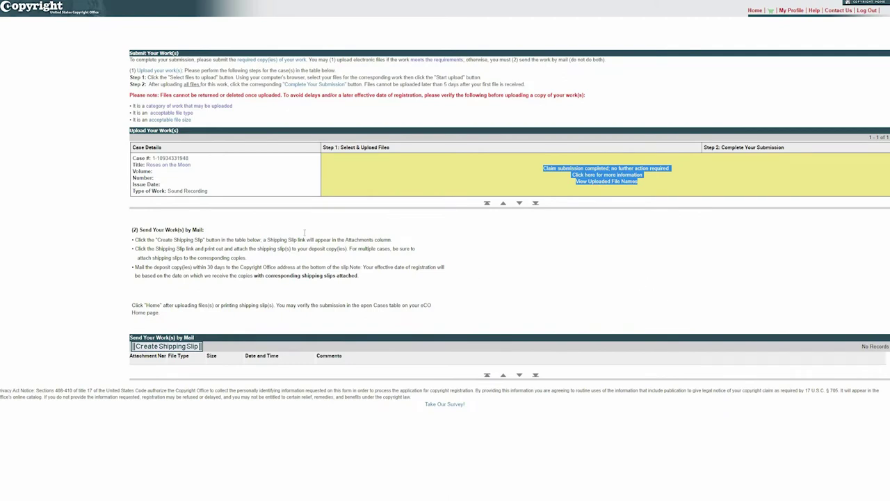
{"action": "left_click", "coordinate": [641, 285]}
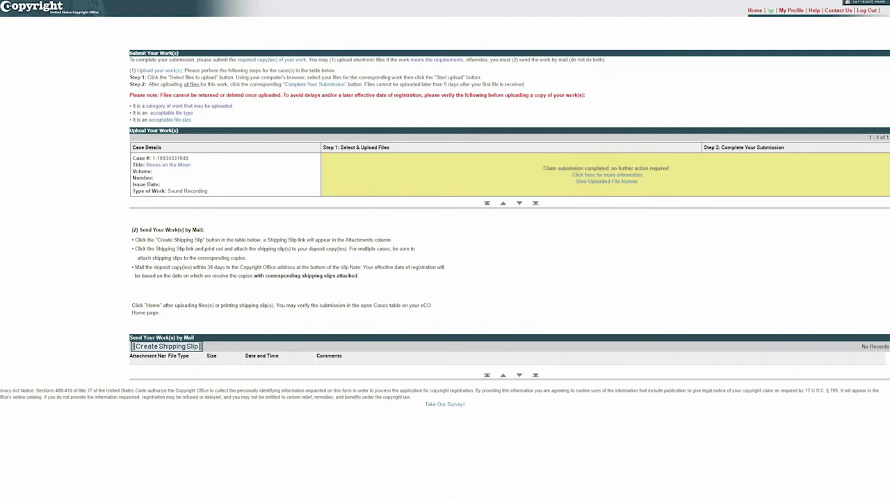